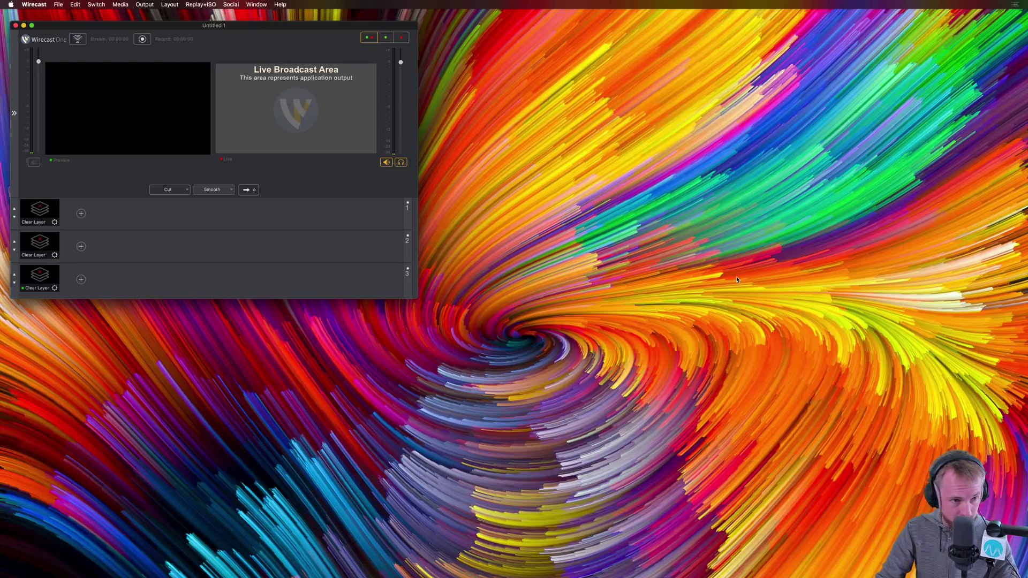
Step: Move the Wirecast One window to the top-left corner and enlarge it to fill the screen
left_click_drag(214, 29, 204, 17)
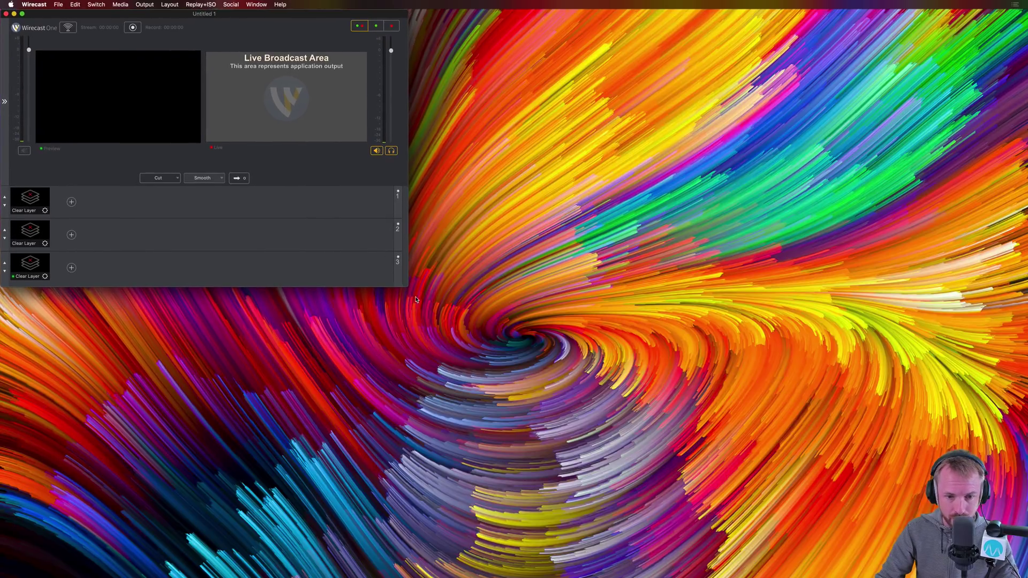
left_click_drag(406, 287, 1027, 577)
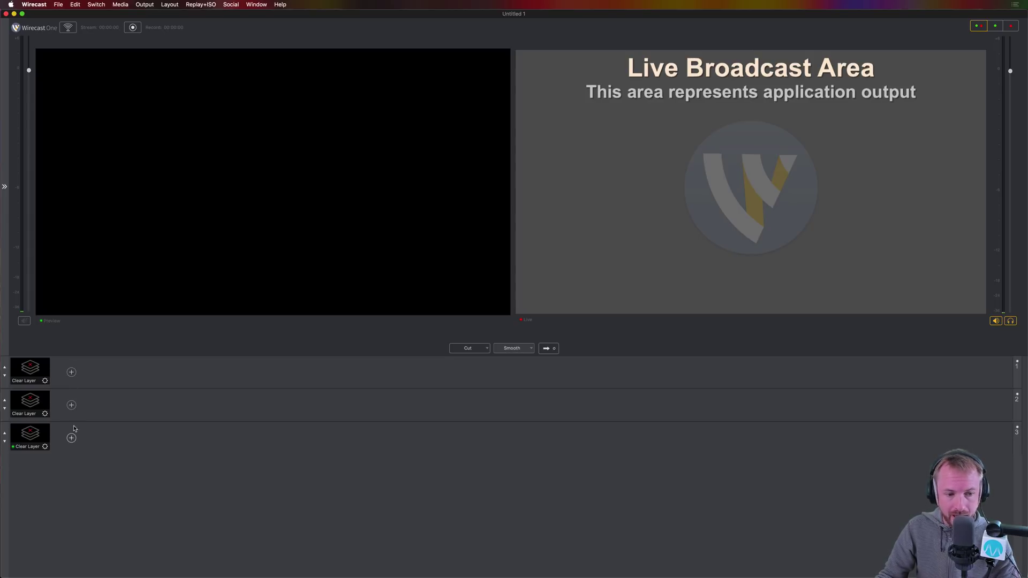
Step: Add the BRIO 4K Stream Edition Video camera as a Video Capture shot on layer 2
left_click(71, 406)
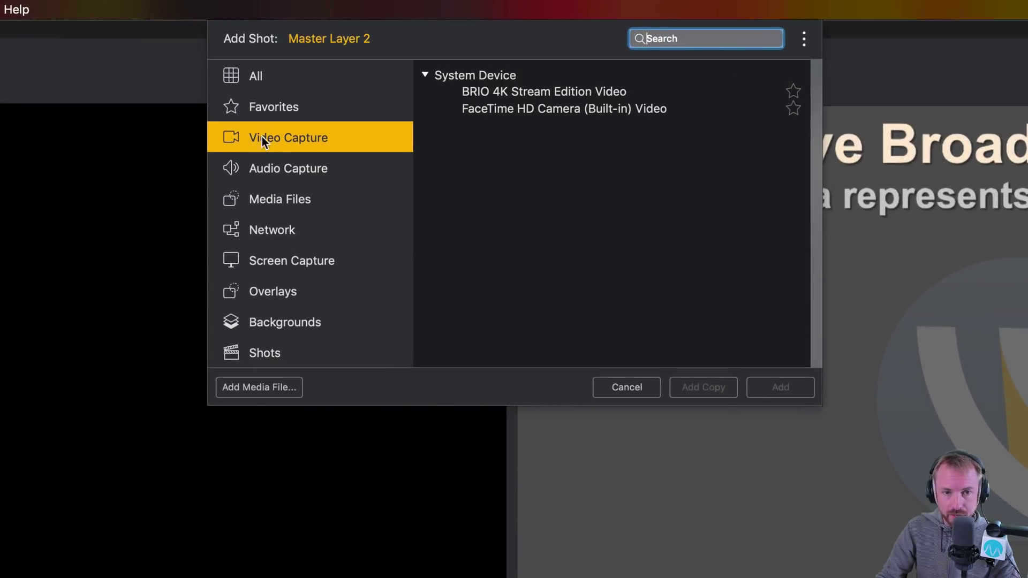
left_click(262, 74)
scroll(549, 162, "down", 5)
scroll(541, 284, "up", 5)
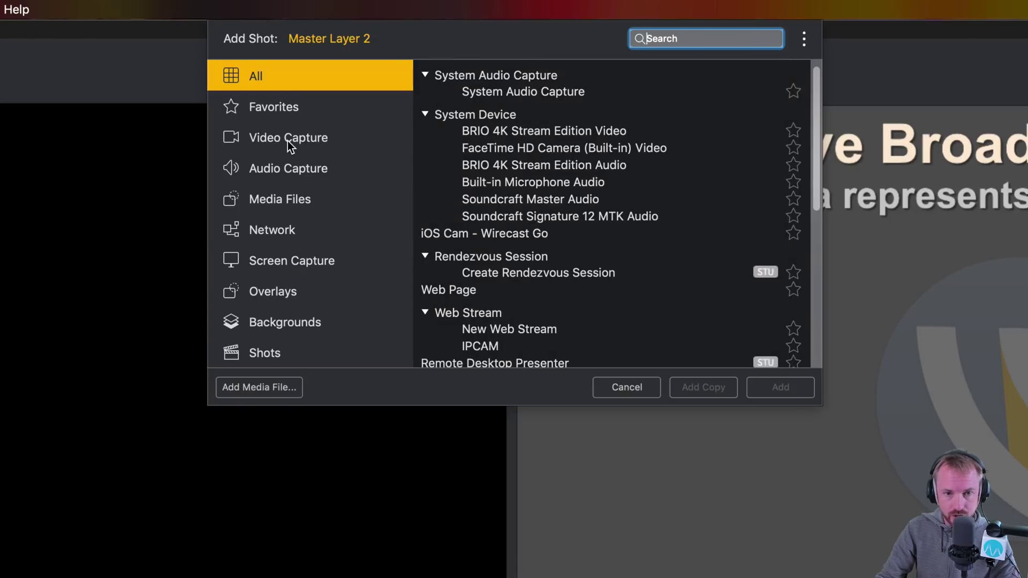
left_click(289, 145)
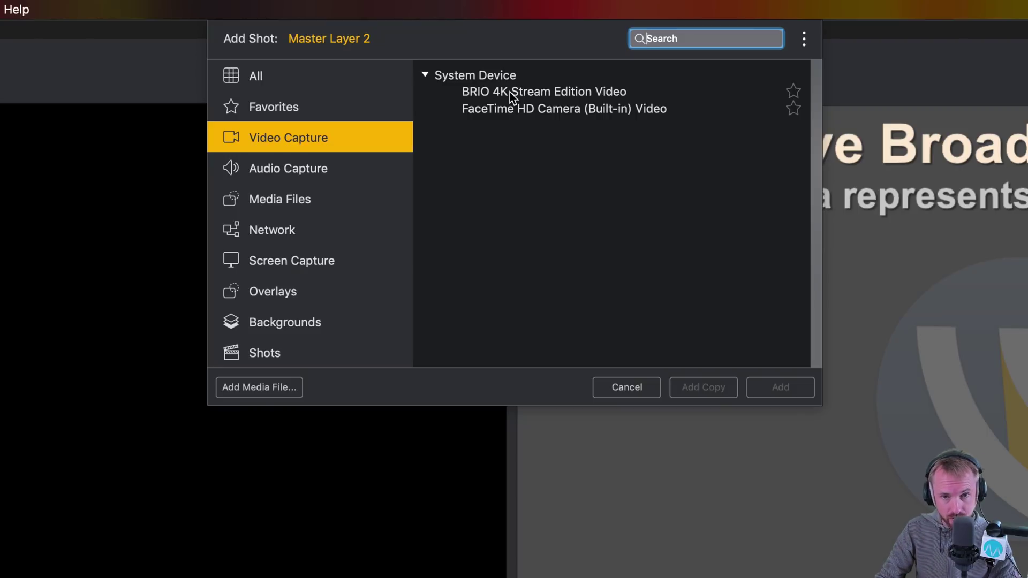
left_click(528, 92)
left_click(770, 387)
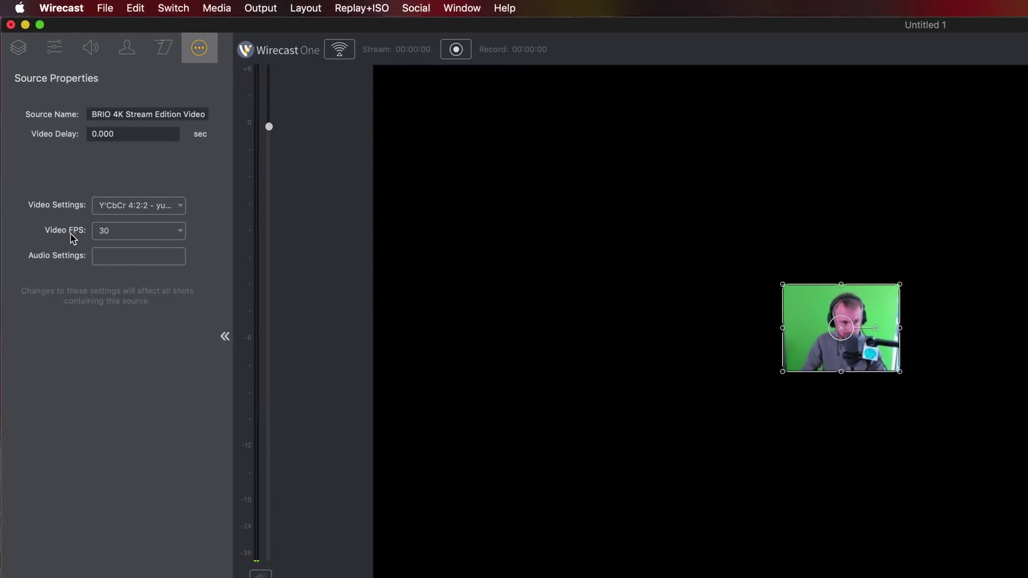
Step: Switch the BRIO camera's video format to MJPEG Open DML, 1920 x 1080
left_click(138, 205)
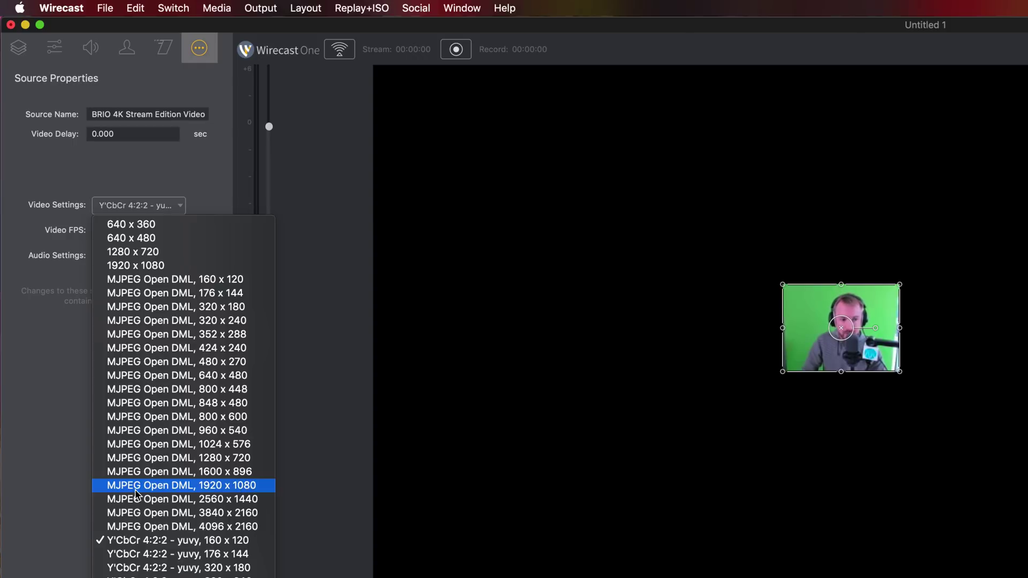
left_click(204, 486)
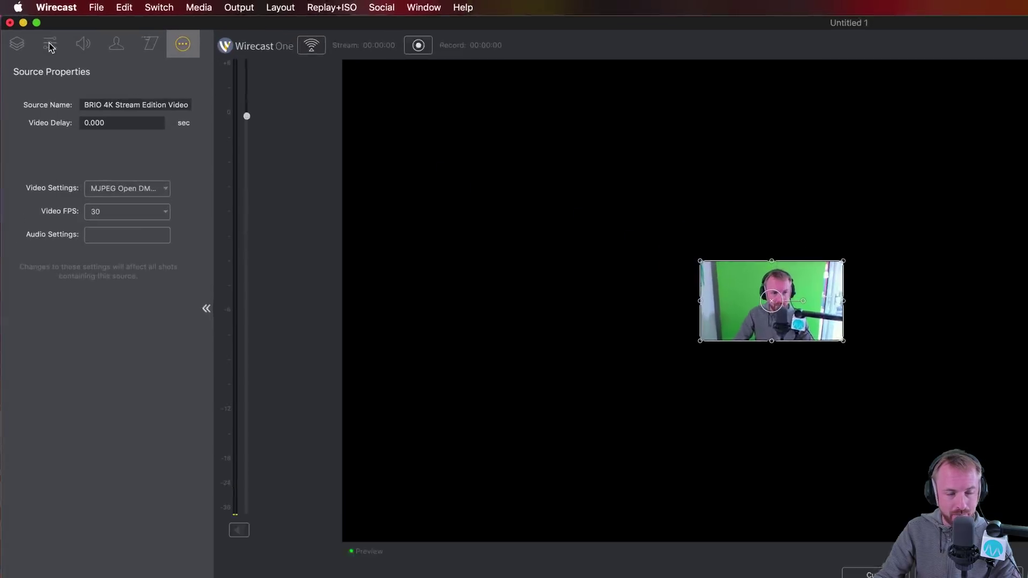
Step: Scale the camera shot to fit the frame at 66.7% and take it live
left_click(30, 26)
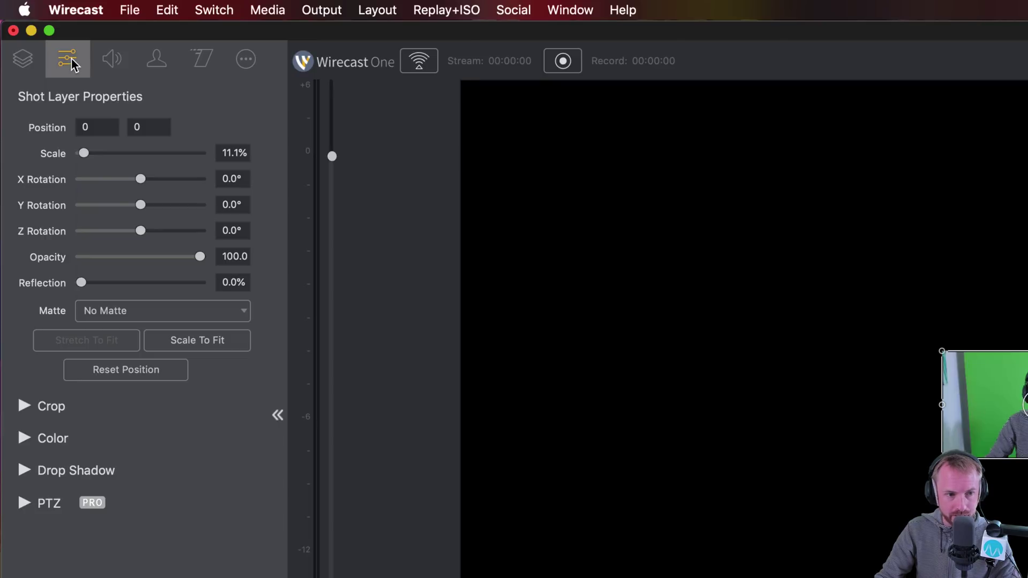
left_click(187, 343)
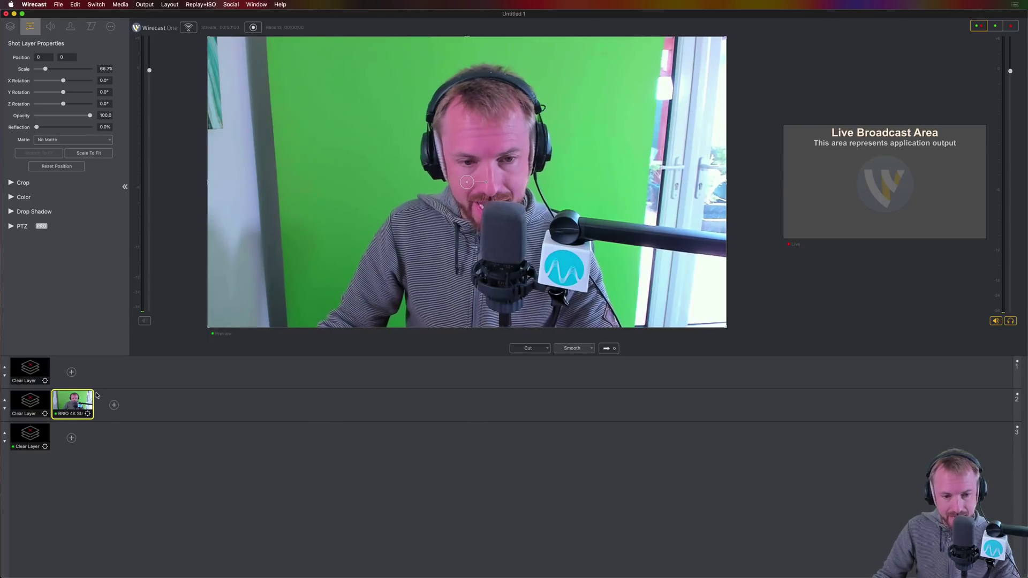
left_click(91, 399)
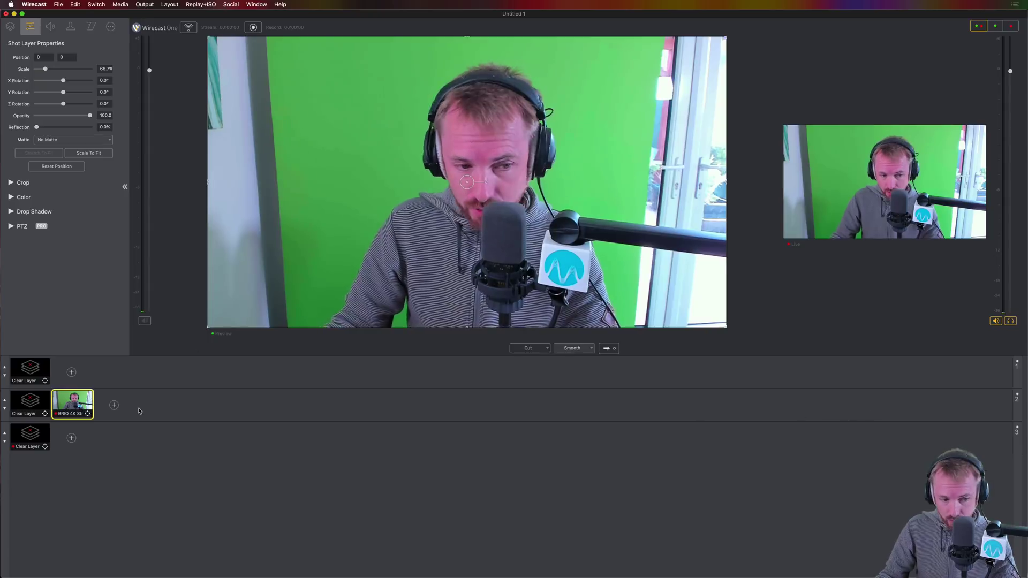
Step: Add Soundcraft Master Audio as an Audio Capture shot on layer 3
left_click(72, 438)
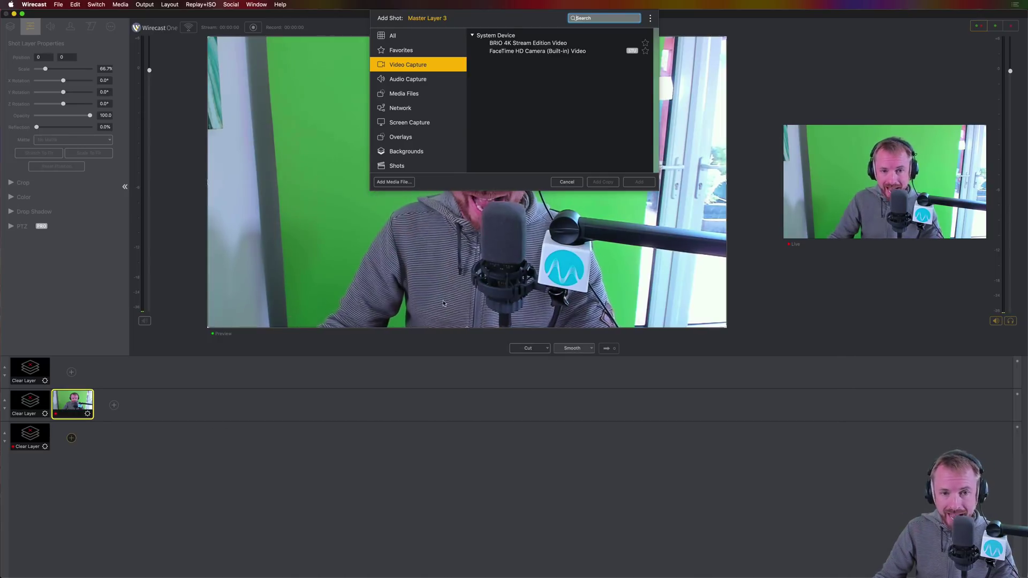
left_click(403, 81)
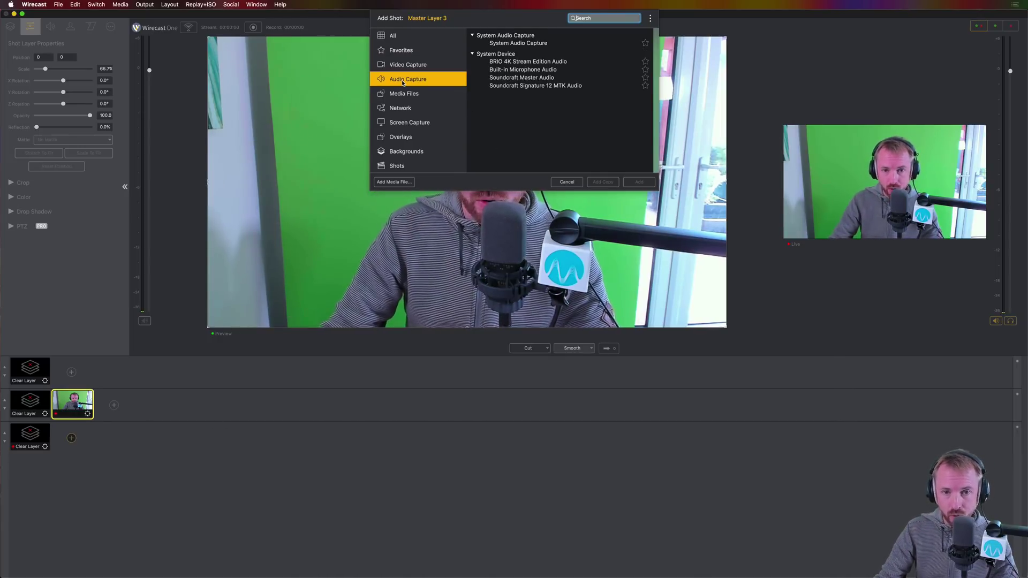
left_click(518, 79)
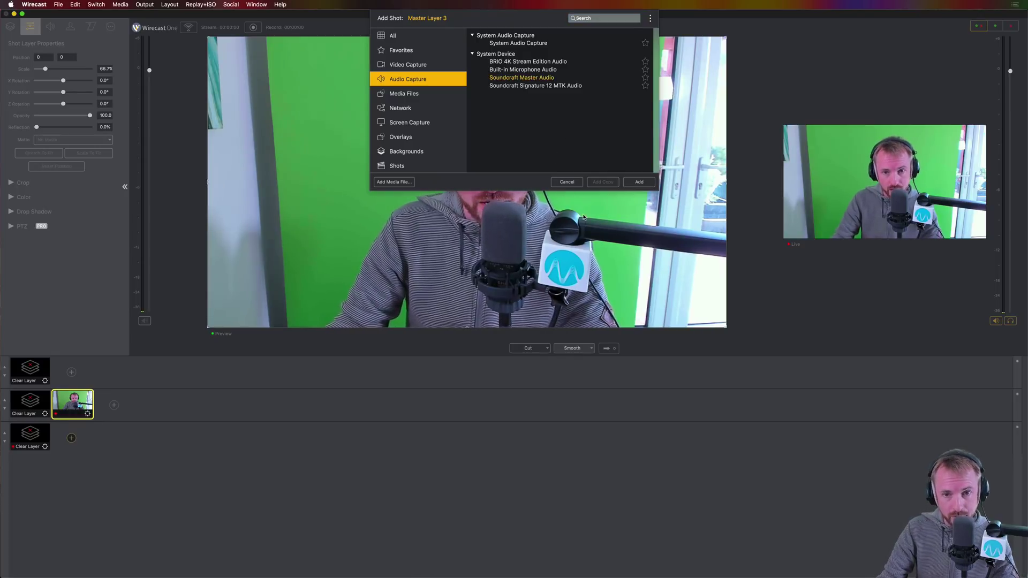
left_click(639, 183)
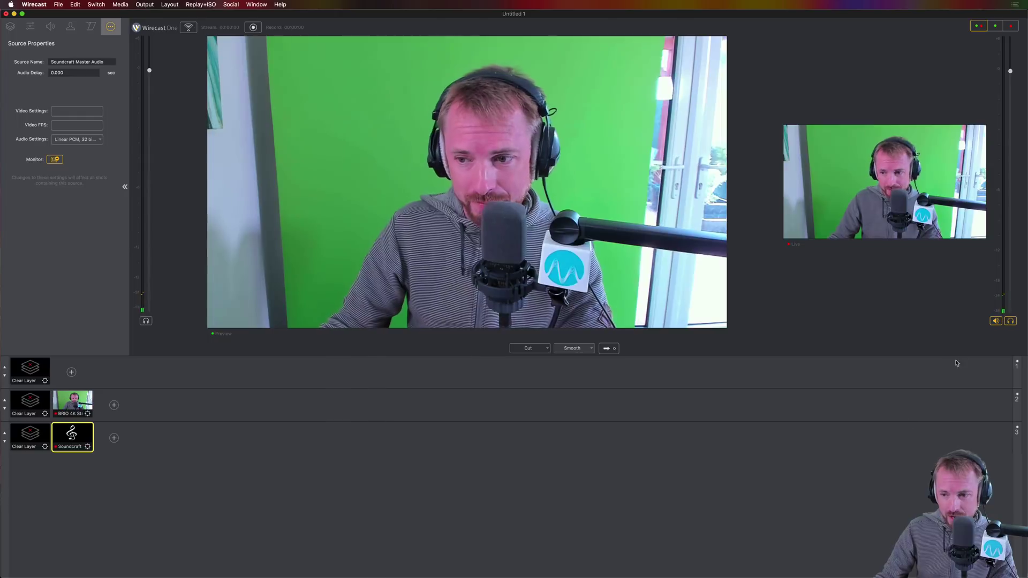
Step: Turn off headphone monitoring of the live output
left_click(1011, 321)
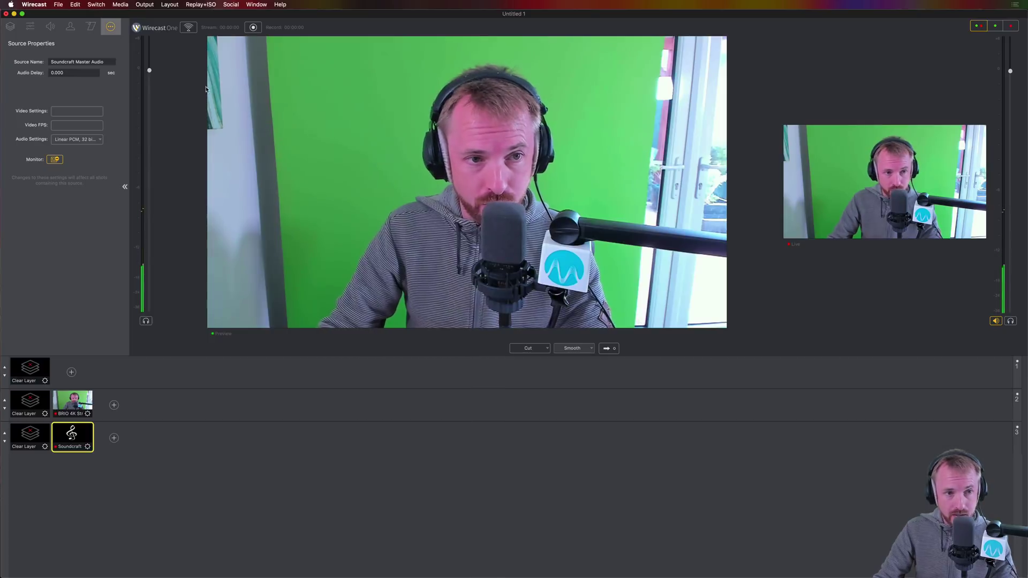
Step: Create a YouTube stream destination in Output Settings, using 720p30 Apple H.264 (1250 Kbps) encoding
left_click(145, 5)
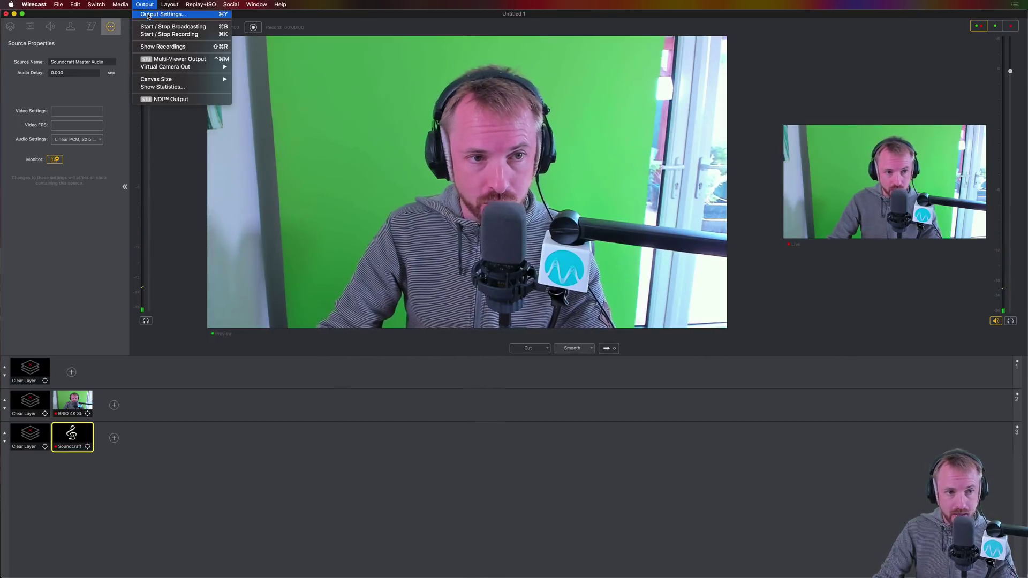
left_click(206, 14)
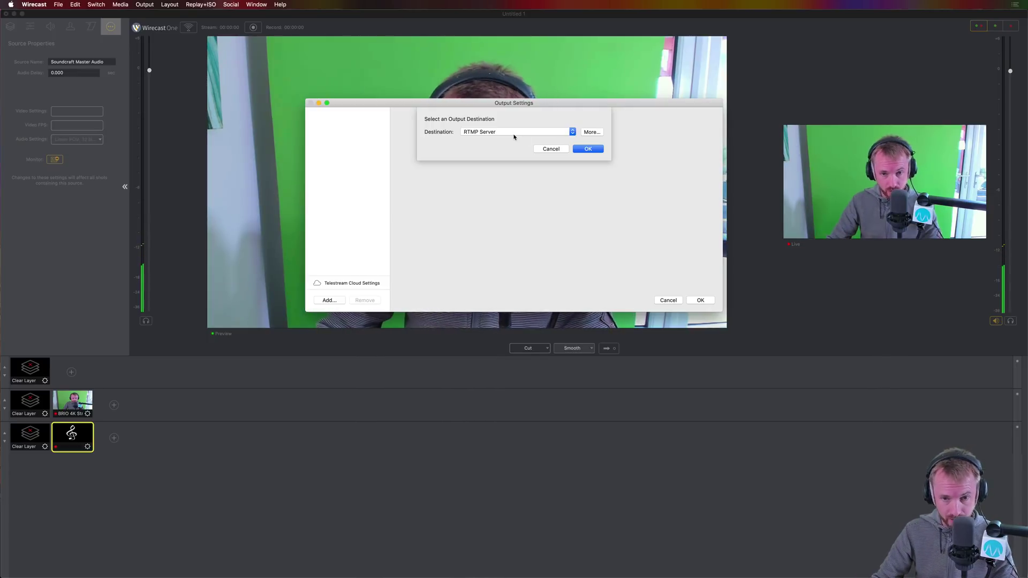
left_click(513, 132)
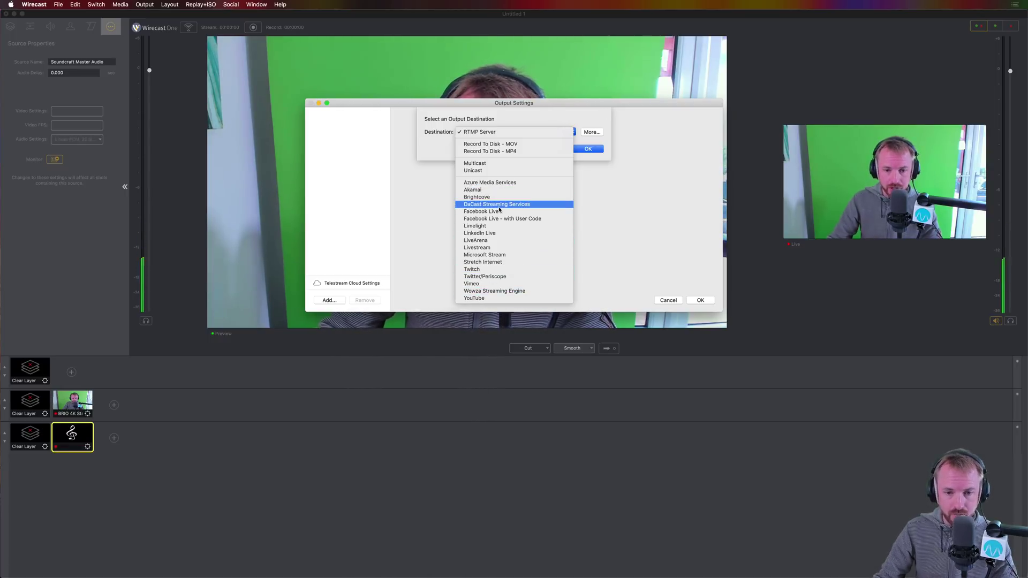
left_click(480, 301)
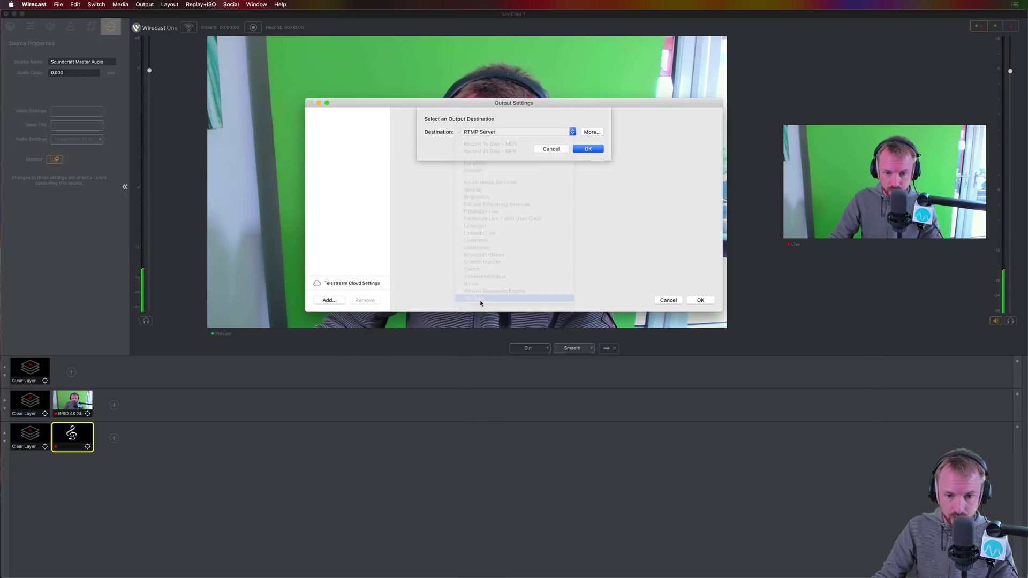
left_click(582, 149)
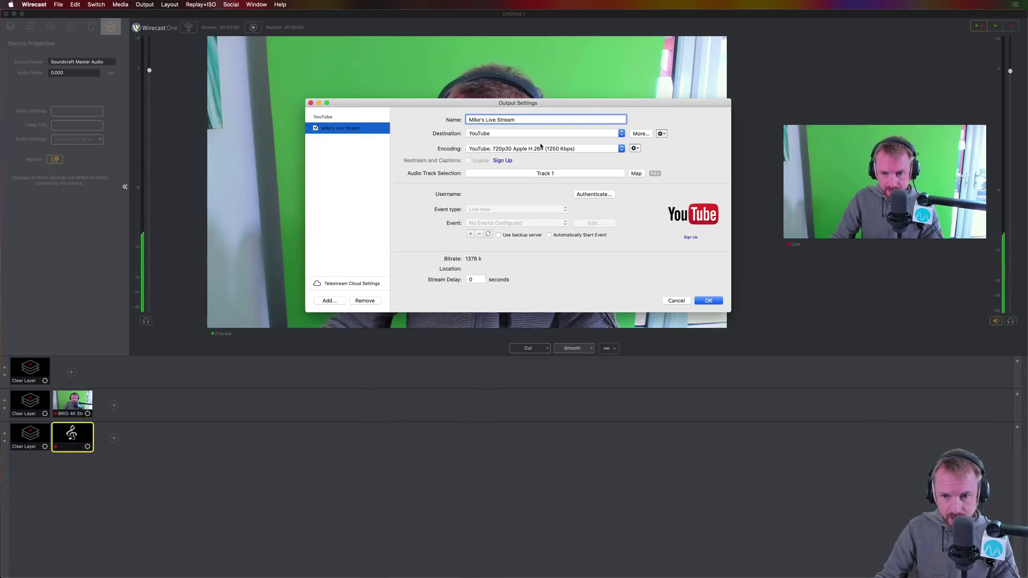
Step: Change the YouTube encoding preset to 1080p30 Apple H.264 (6000 Kbps)
left_click(494, 149)
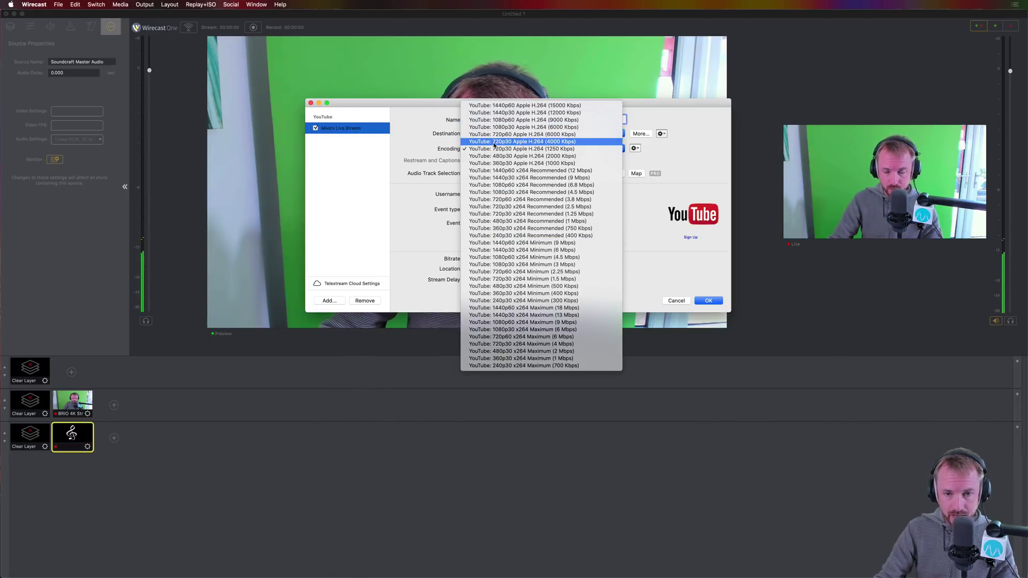
left_click(524, 128)
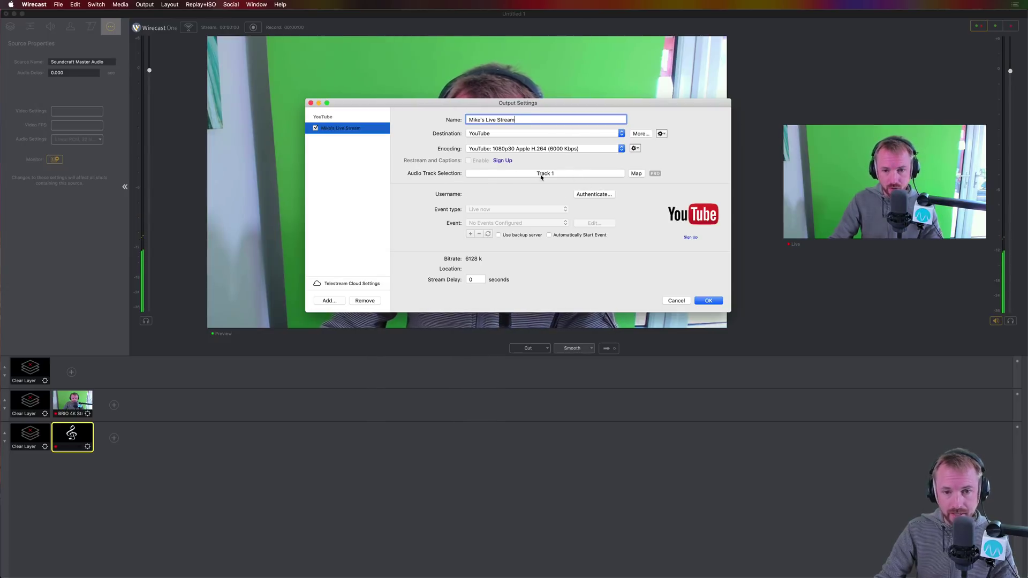
Step: Authenticate the YouTube output with the chosen Google account and allow account access
left_click(579, 195)
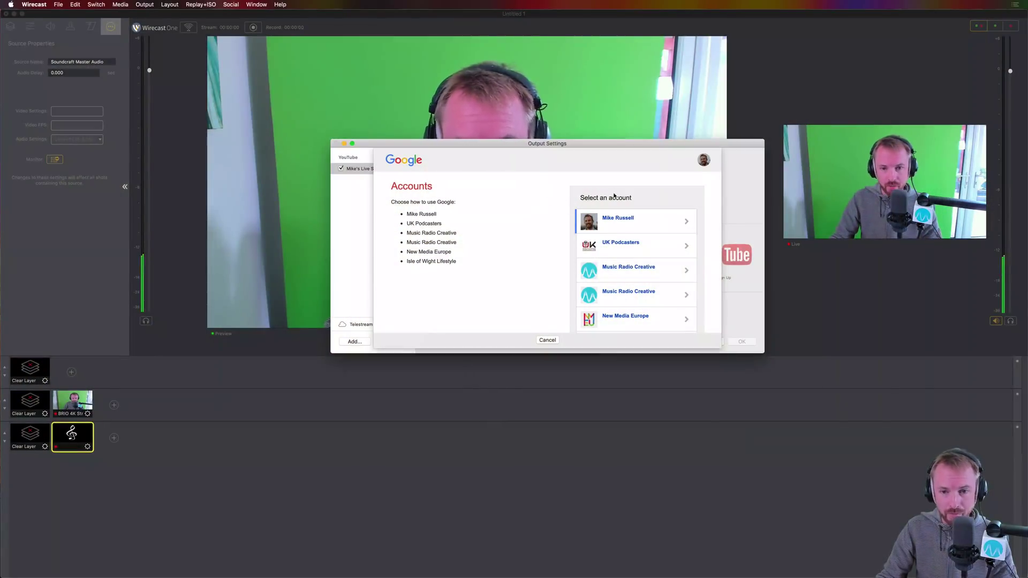
left_click(636, 218)
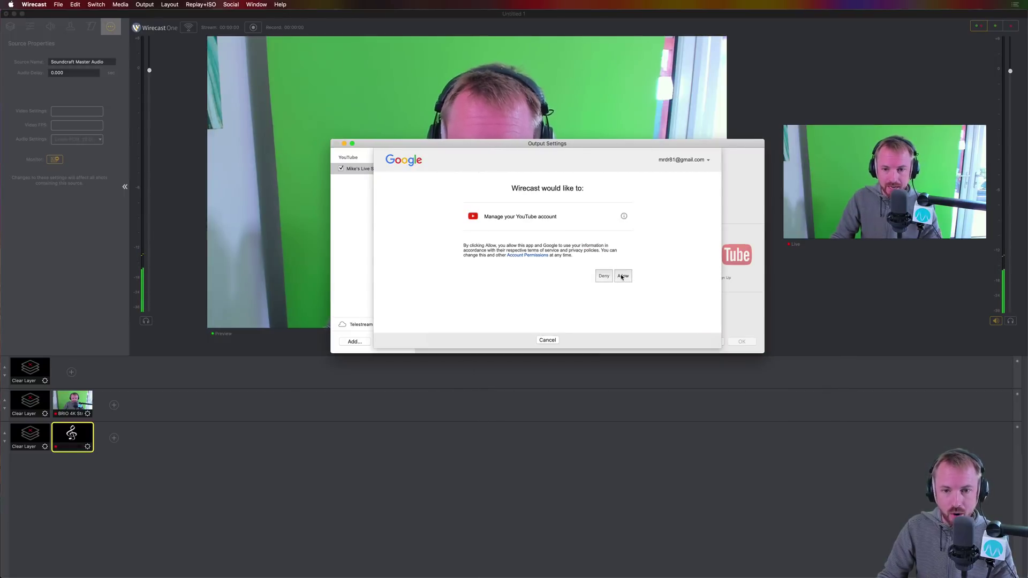
left_click(623, 276)
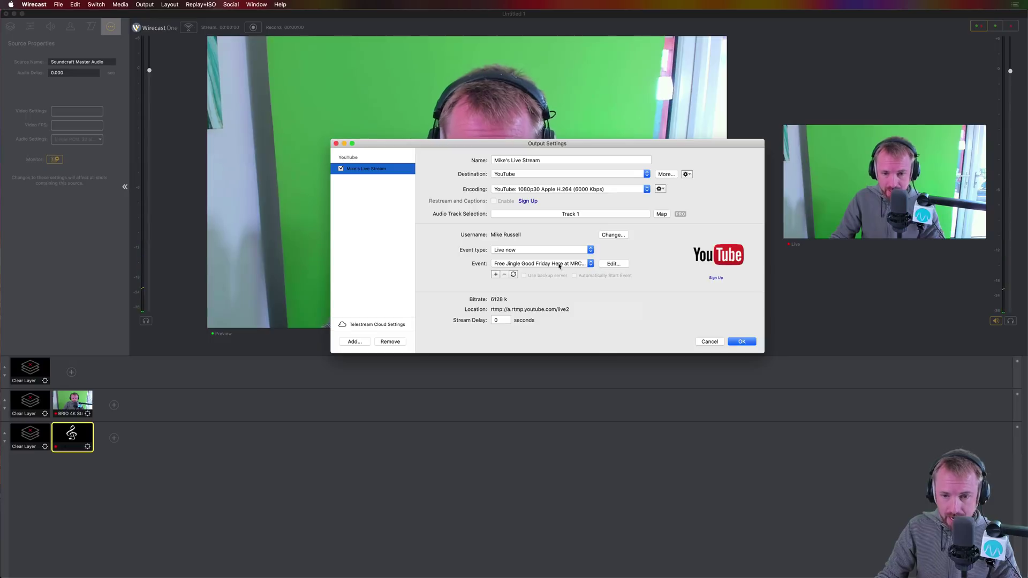
Step: Retitle the event 'Wirecast Test', describe it as 'This is a test live stream', save, and close
left_click(605, 266)
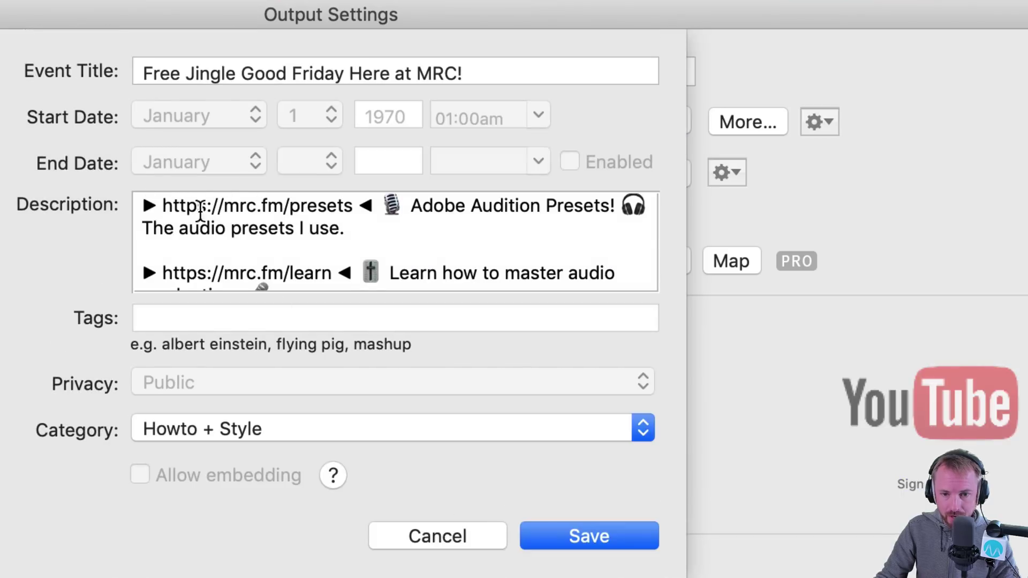
triple_click(442, 80)
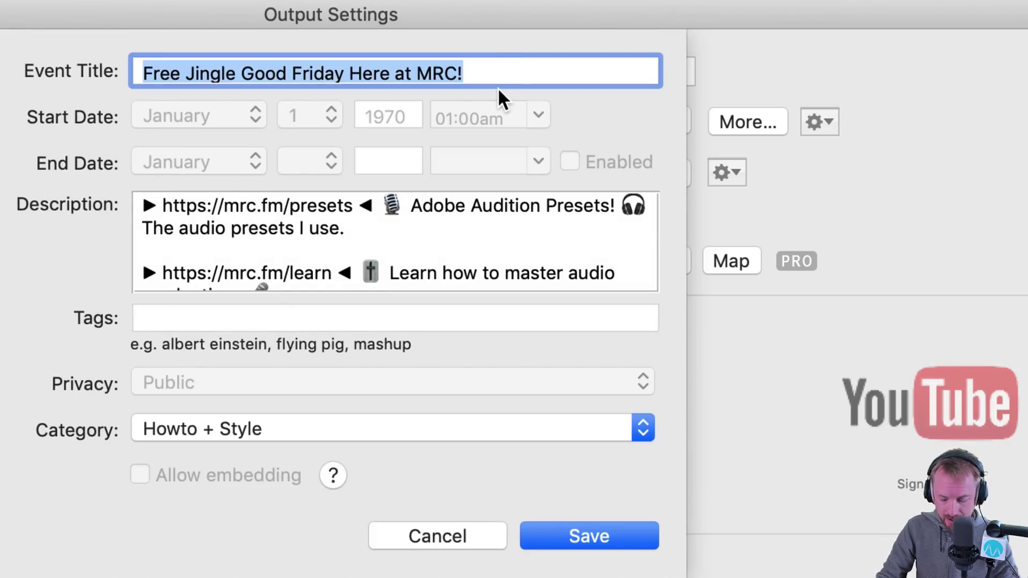
type("Wirecast Test")
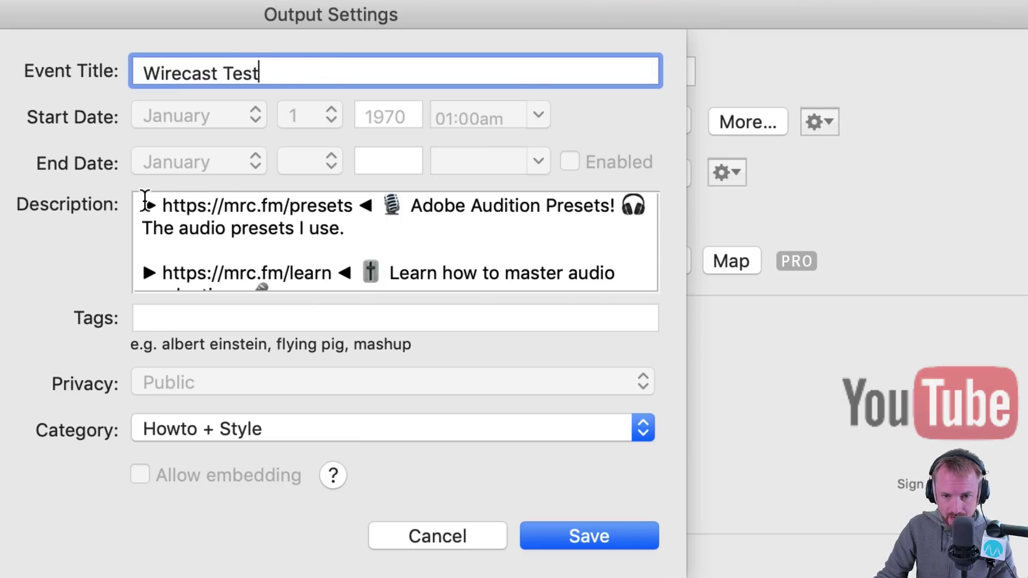
left_click_drag(142, 200, 872, 516)
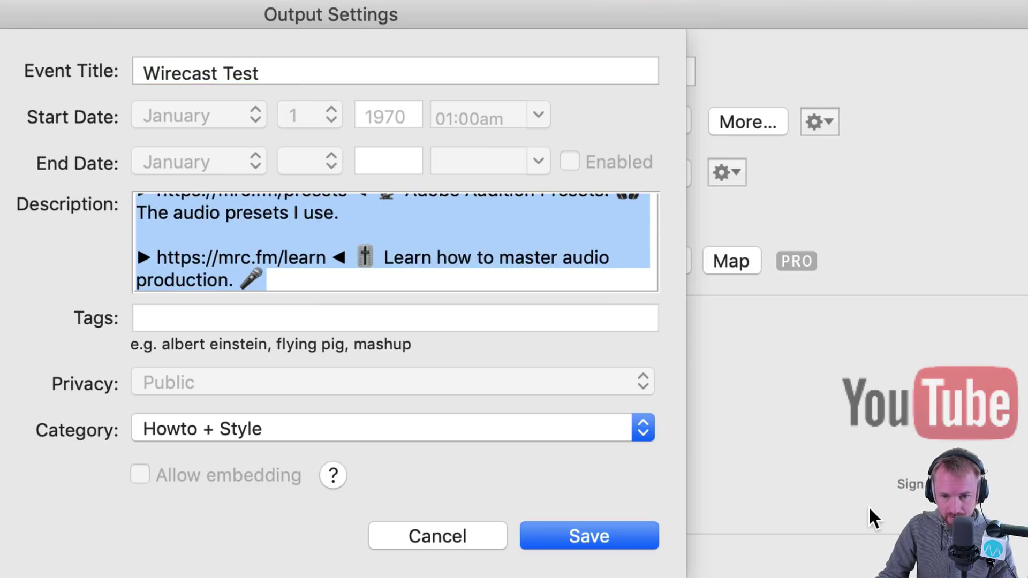
type("This is a ")
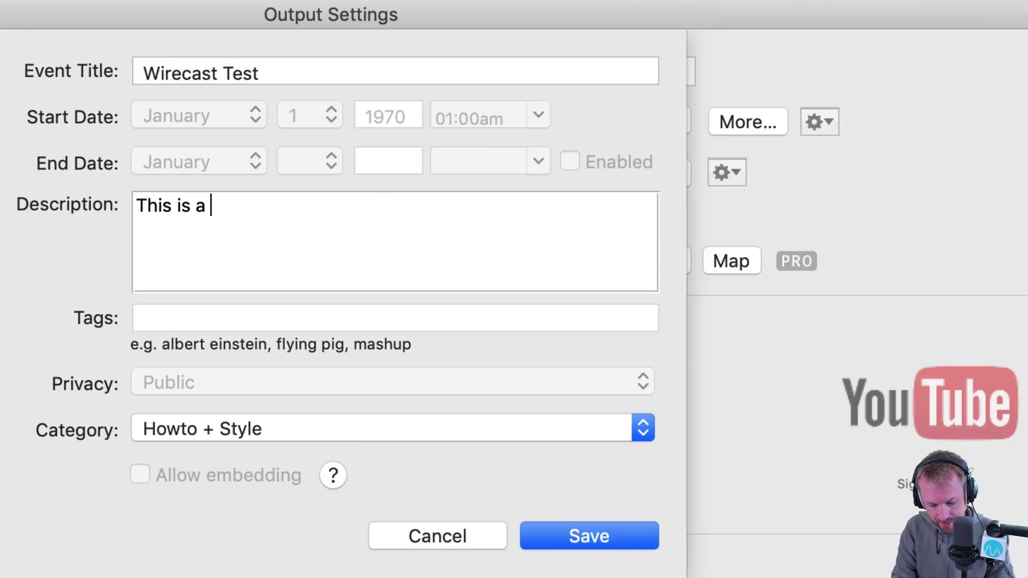
type("test live ")
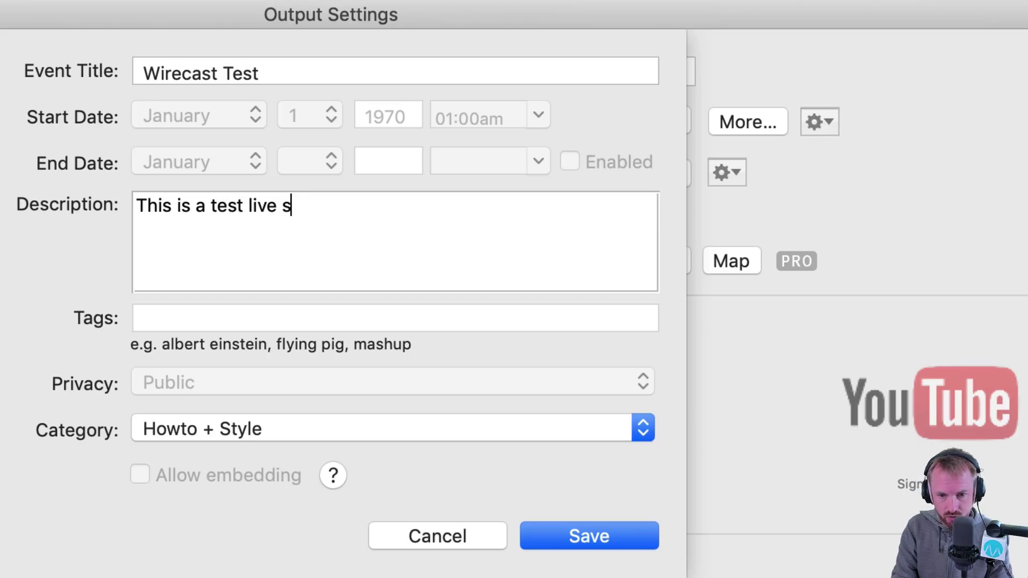
type("stream")
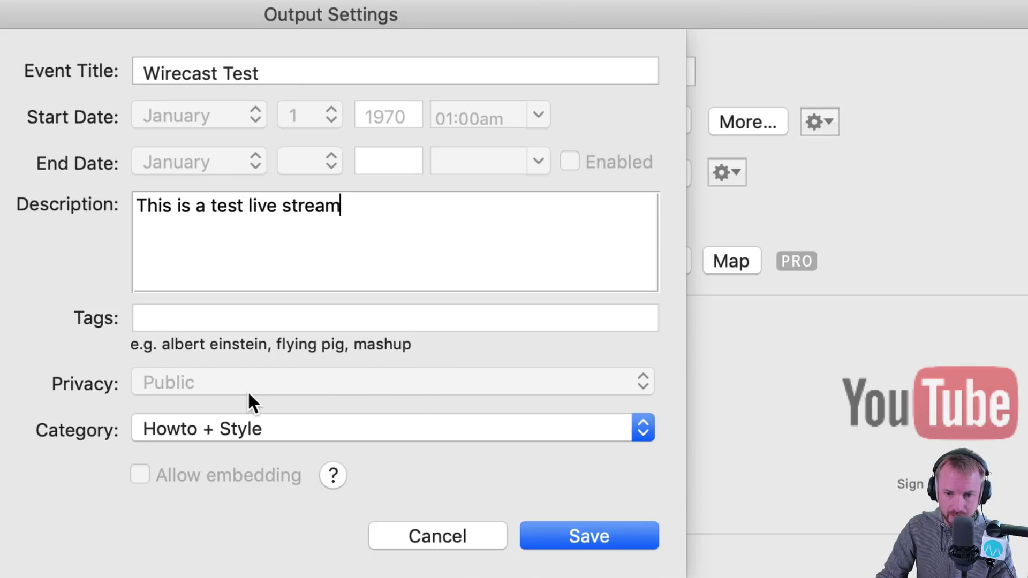
left_click(576, 530)
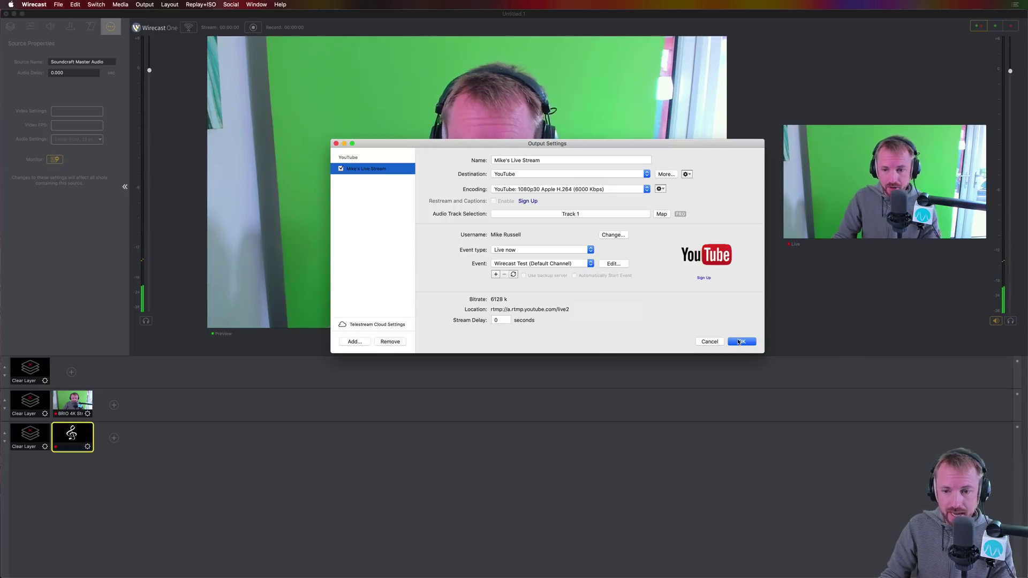
left_click(740, 342)
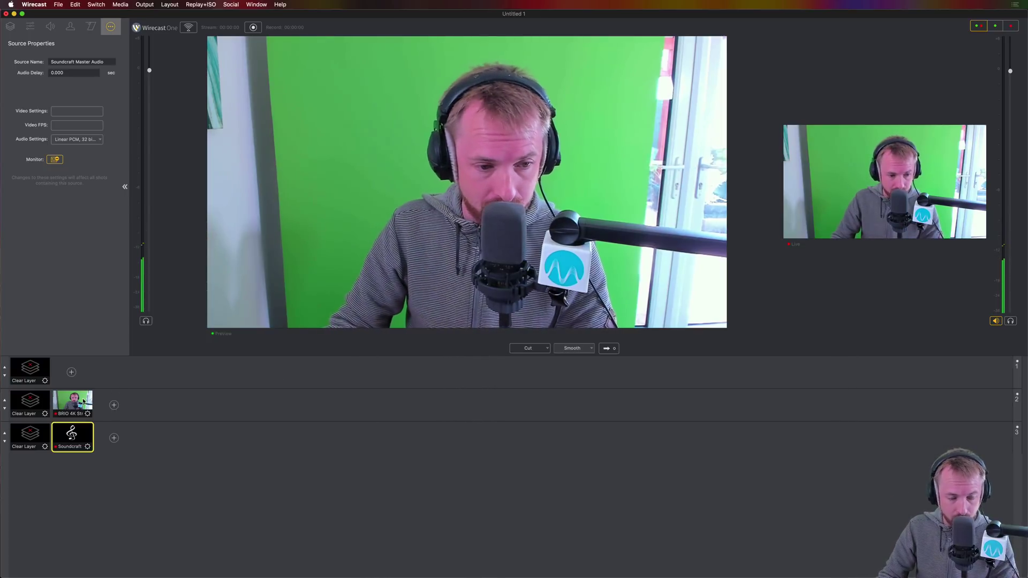
Step: Chroma key the BRIO 4K shot by sampling its green backdrop (#69B066) with the picker
left_click(86, 398)
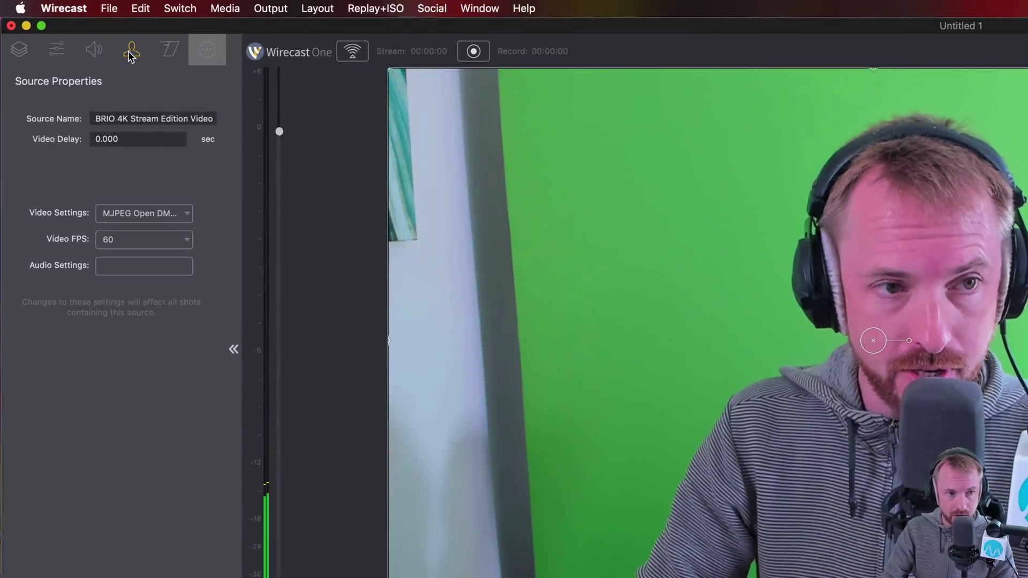
left_click(131, 54)
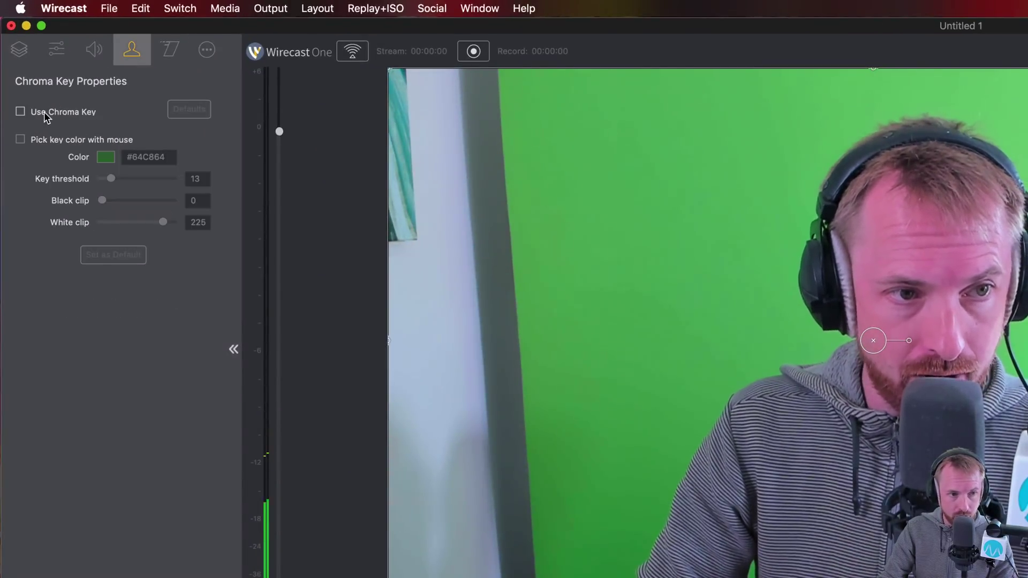
left_click(44, 115)
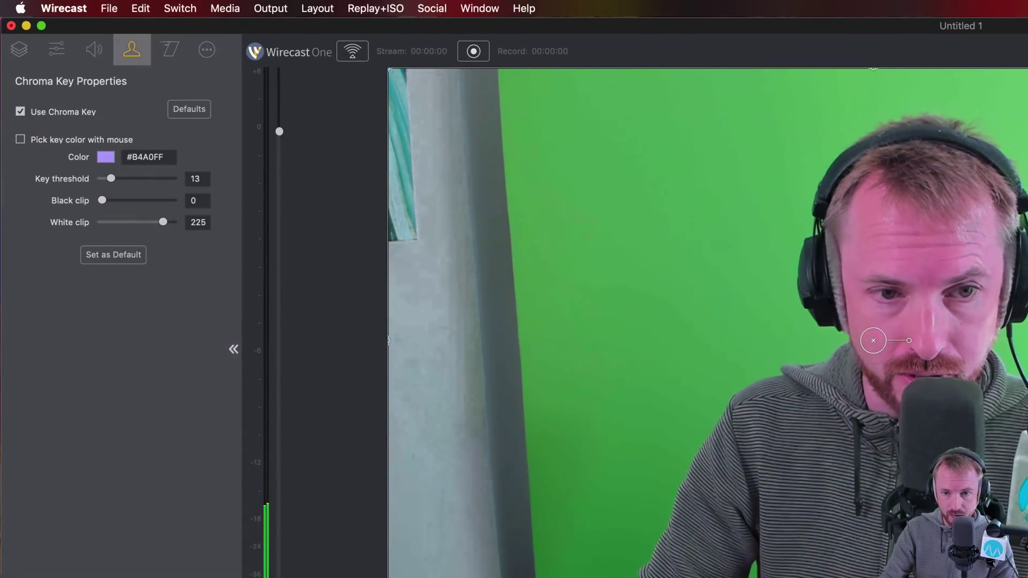
left_click(55, 141)
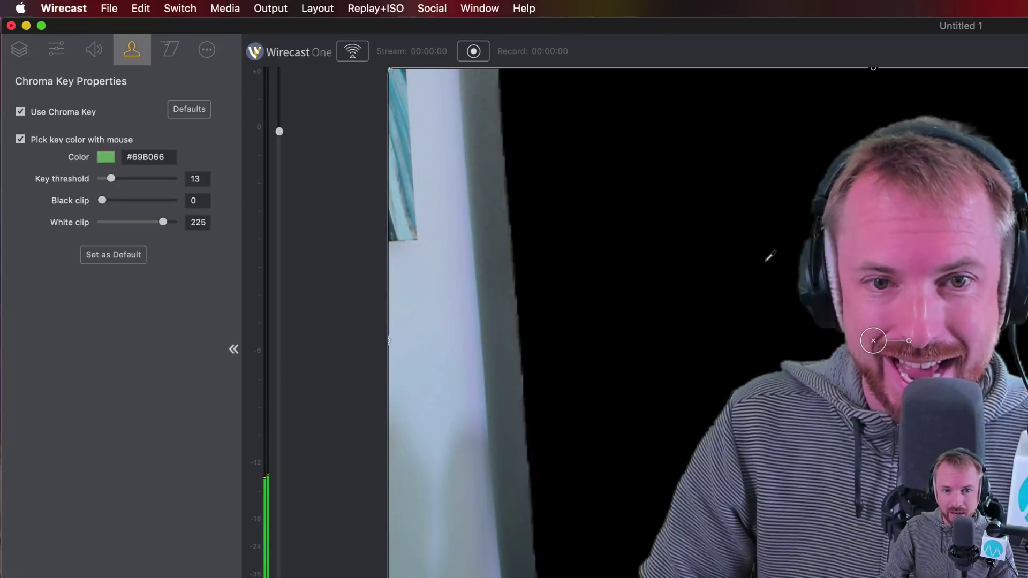
left_click(772, 252)
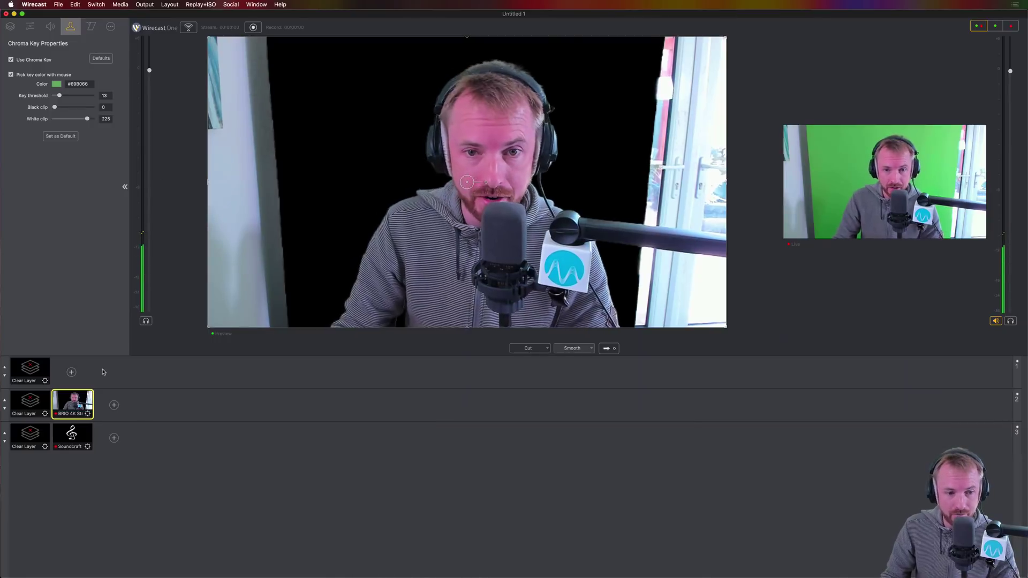
Step: Take the keyed shot live, crop the webcam's left side to 298, and take it live again
key("super+shift+g")
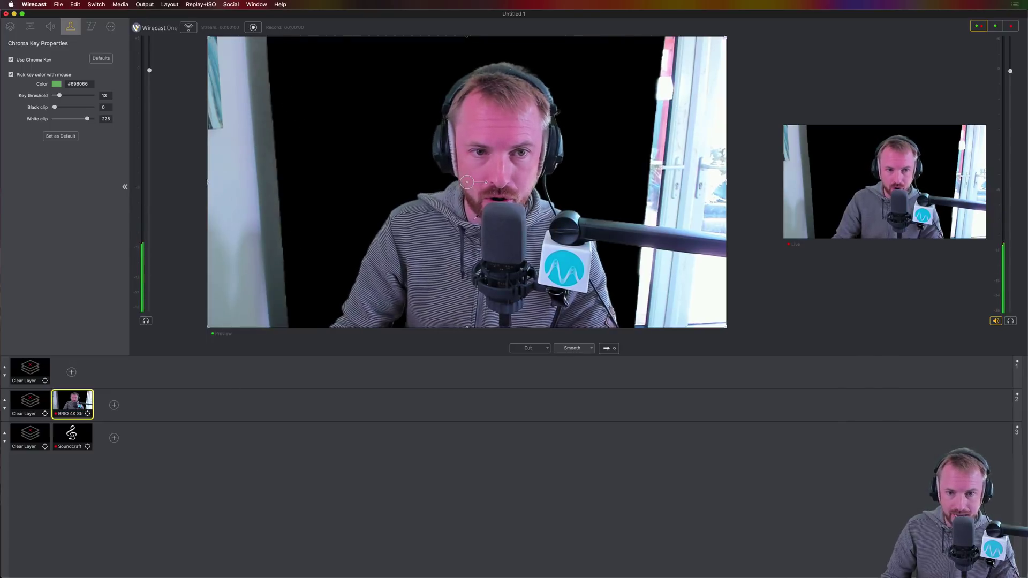
left_click(30, 27)
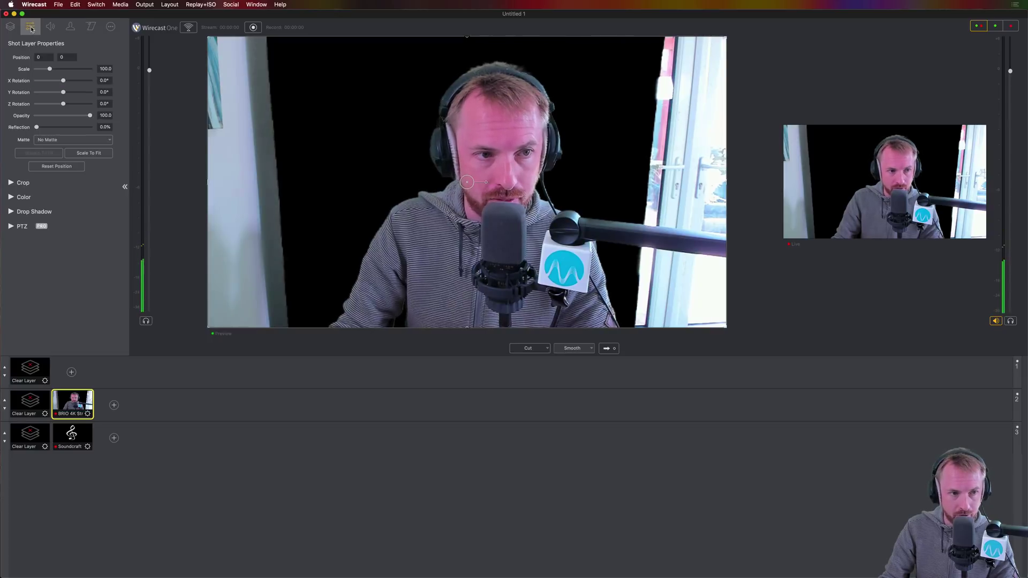
left_click(24, 183)
left_click_drag(37, 194, 47, 203)
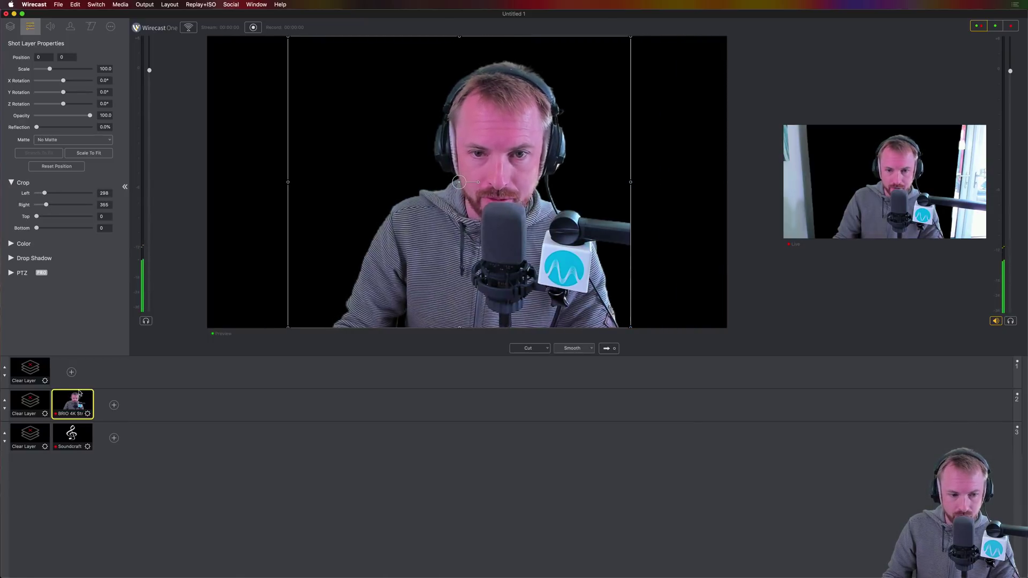
left_click(607, 348)
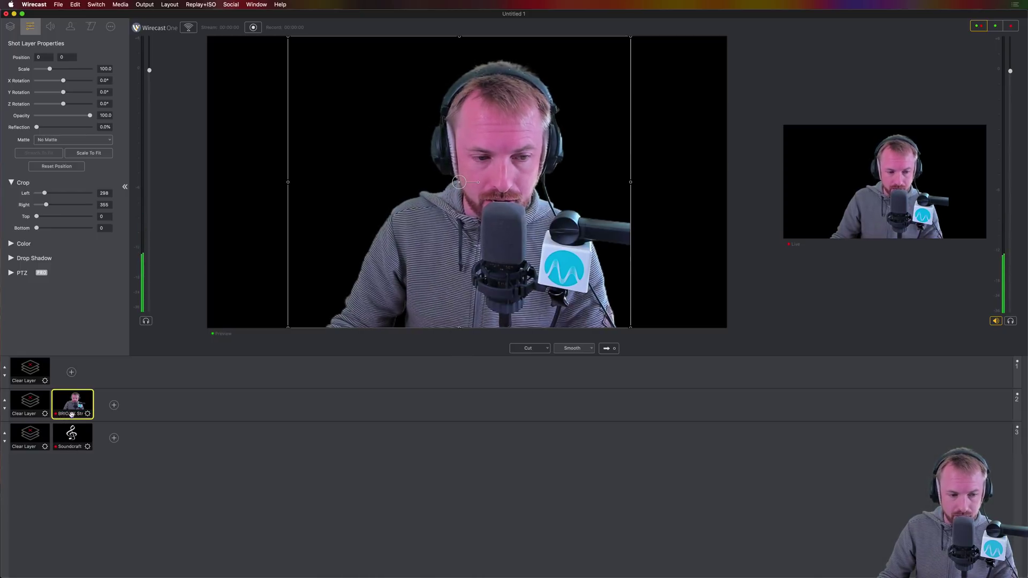
Step: Move the BRIO shot up to layer 1 and add a Backgrounds > Solid Color shot on layer 2
left_click_drag(74, 416, 83, 375)
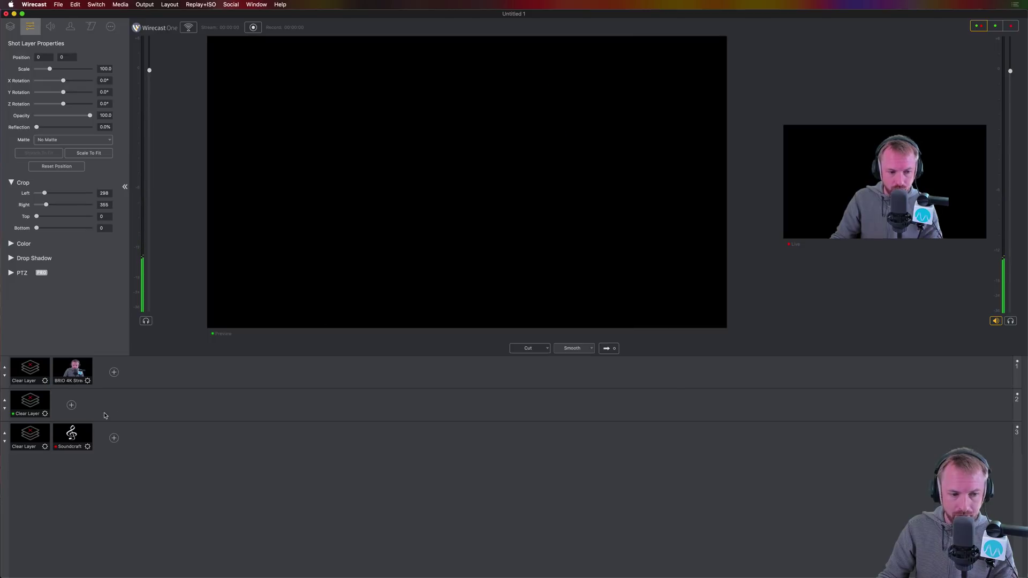
left_click(71, 405)
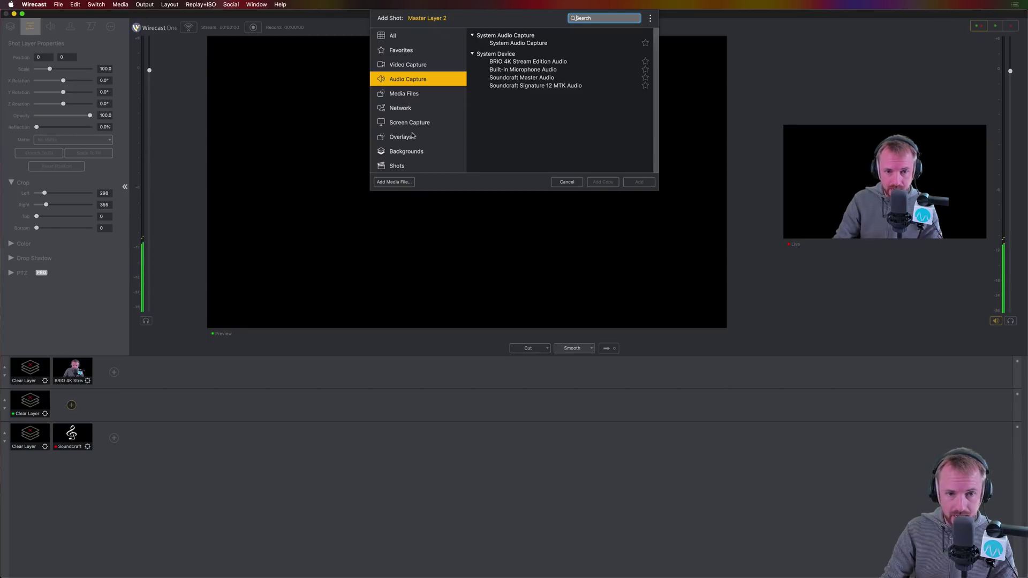
left_click(421, 152)
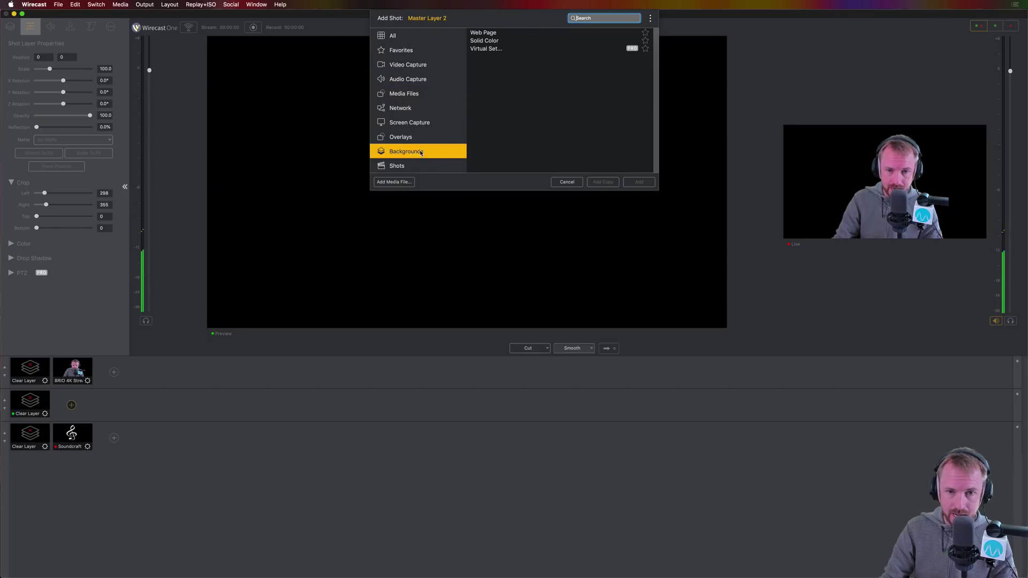
left_click(481, 41)
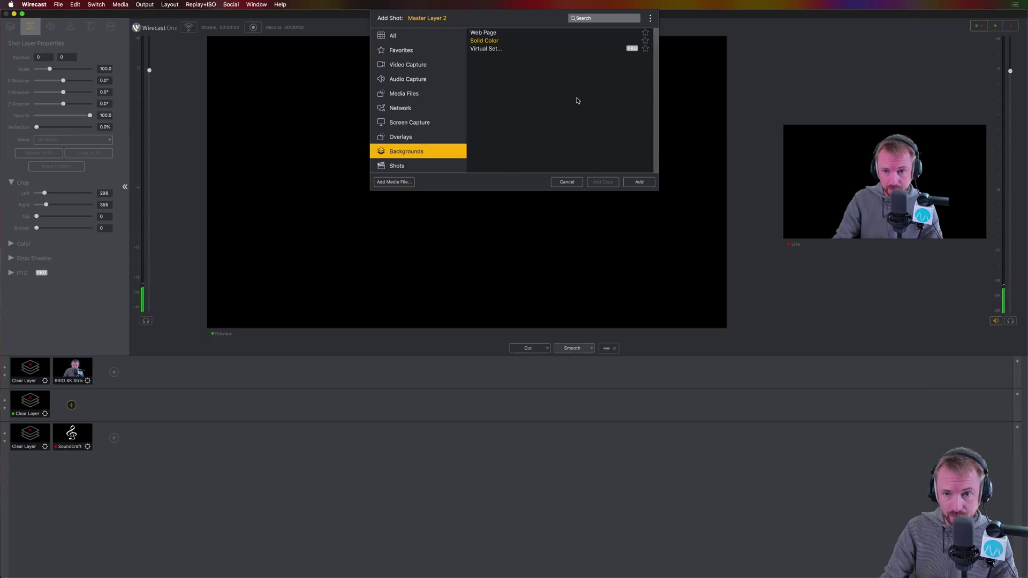
left_click(640, 182)
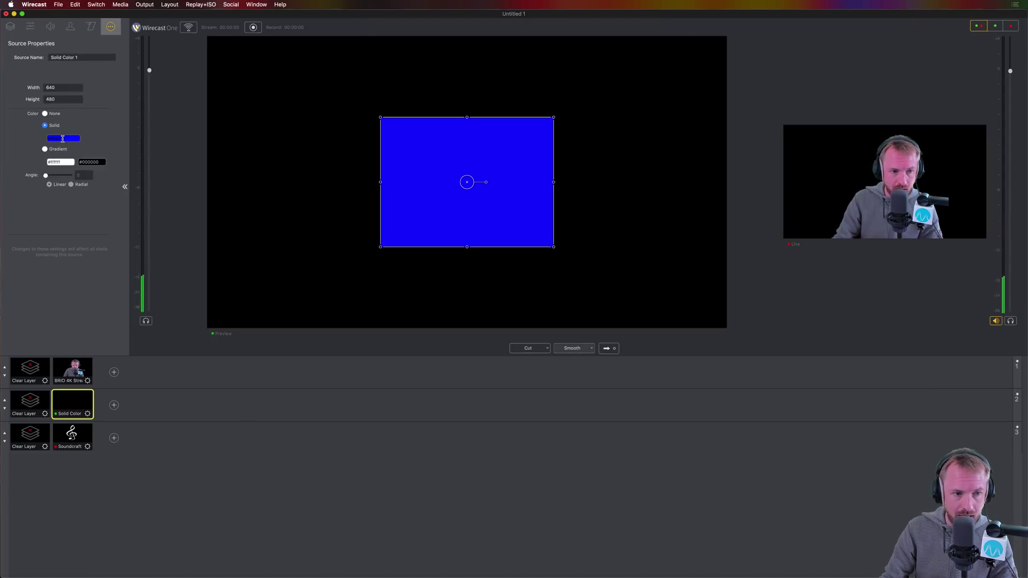
Step: Change the Solid Color background's colour to magenta
left_click(65, 138)
left_click(106, 159)
left_click_drag(107, 159, 78, 149)
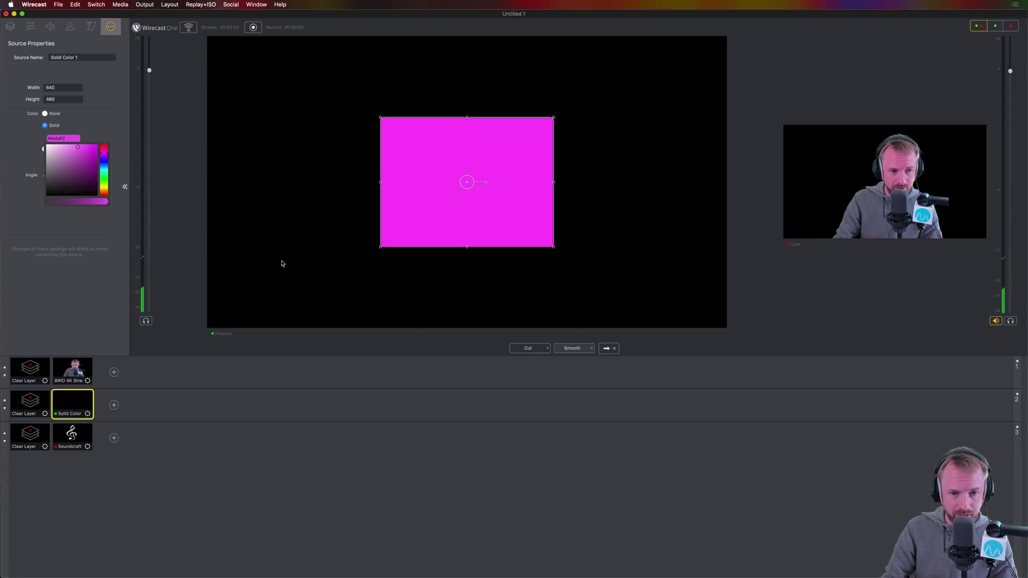
Step: Scale the magenta layer to 300 and stretch it to fill the whole frame
left_click(30, 27)
left_click(89, 155)
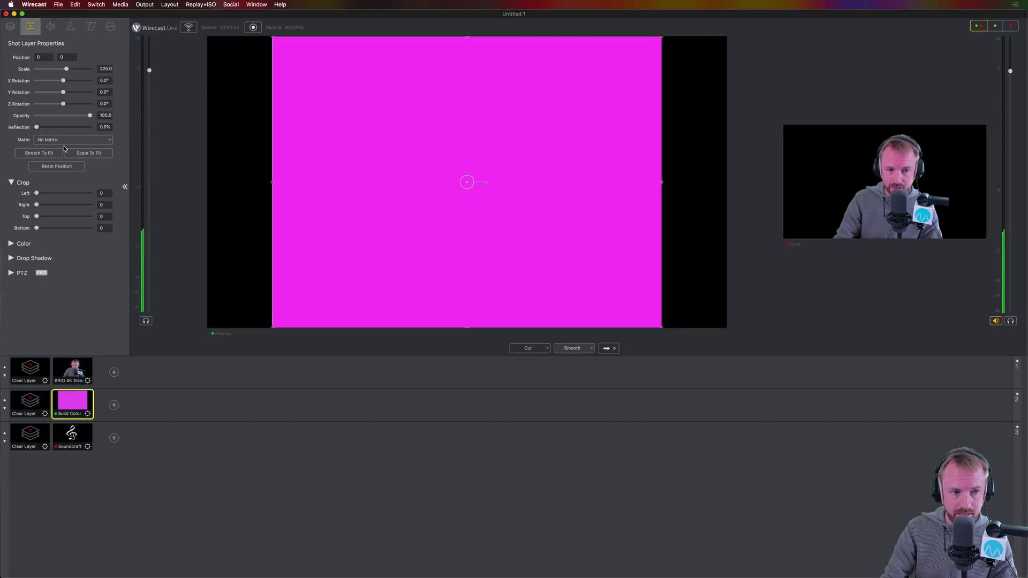
left_click(46, 153)
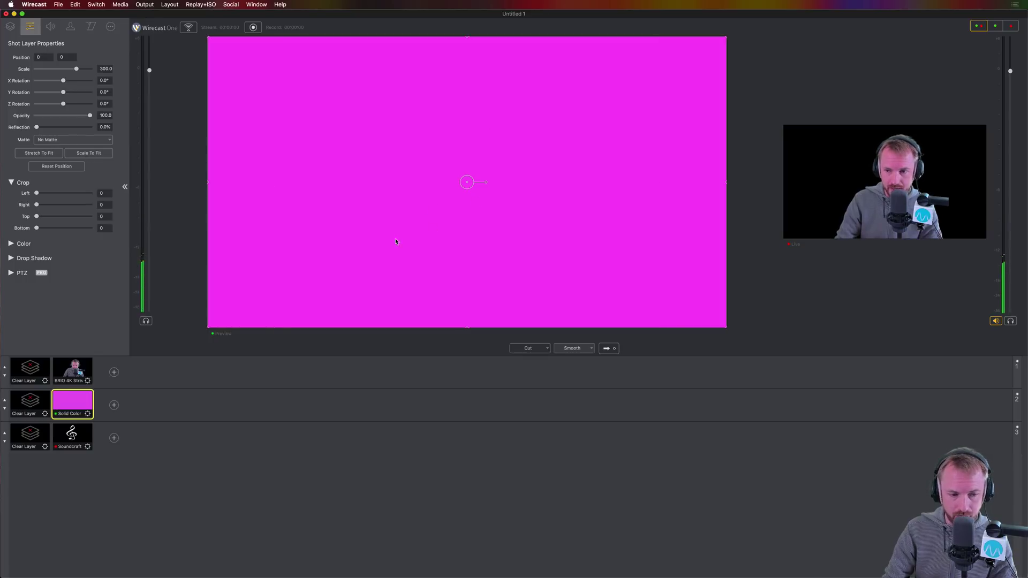
Step: Take the pink background and keyed webcam live, then shift the webcam right to position 327
double_click(84, 399)
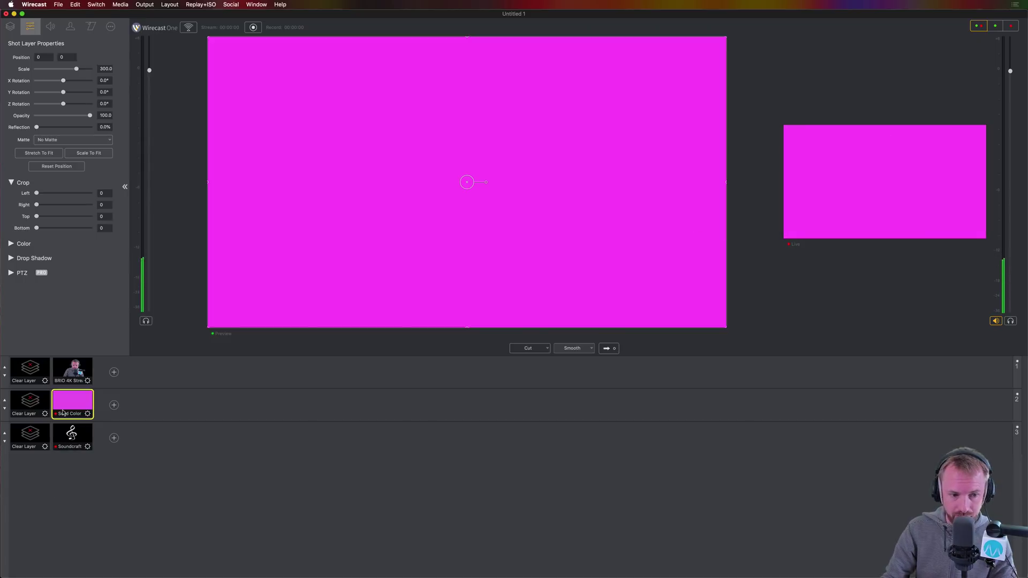
double_click(64, 372)
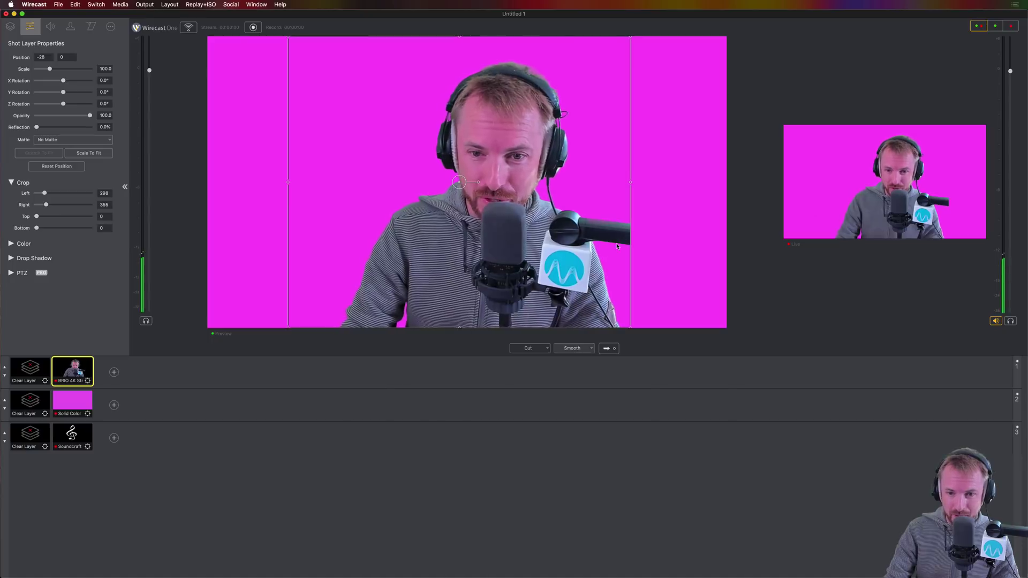
left_click_drag(587, 234, 680, 233)
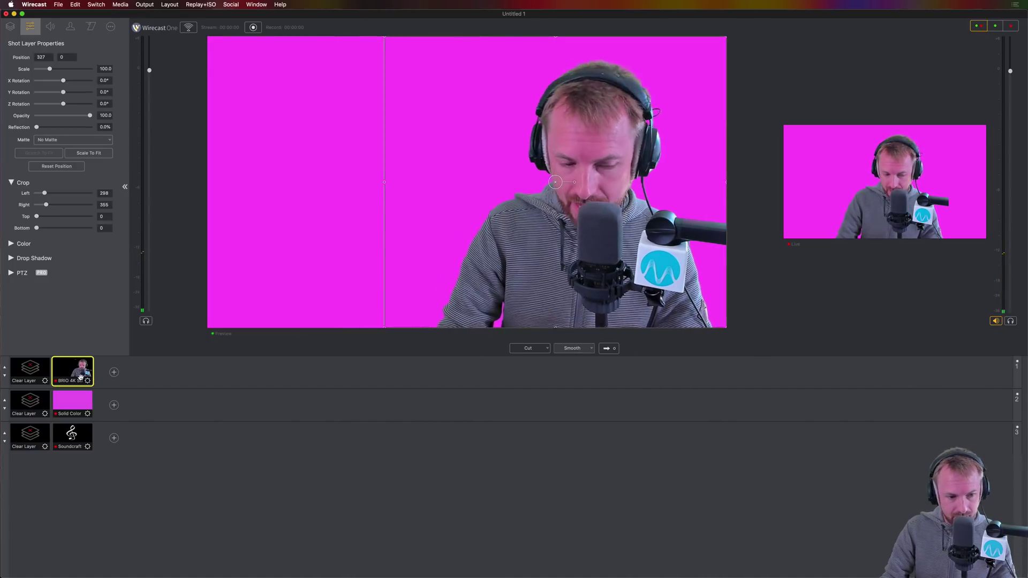